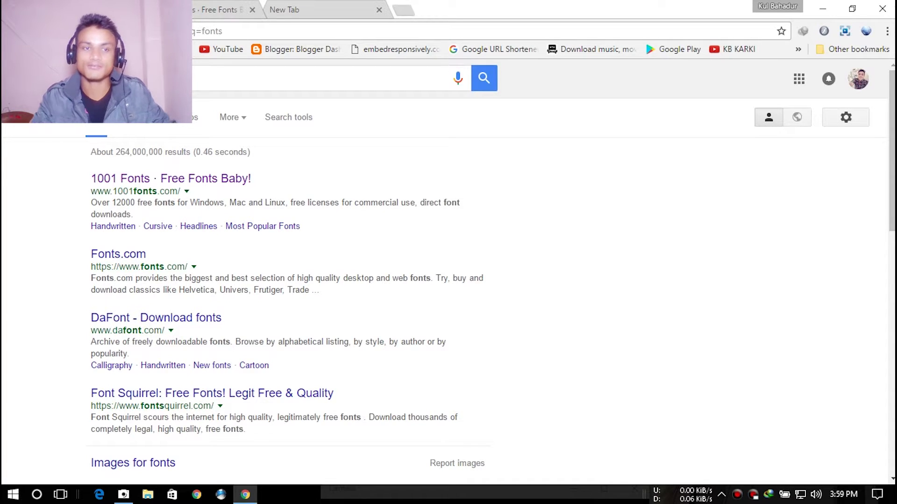
Step: Cycle through the open tabs and return to the Google fonts search results
scroll(449, 271, "down", 8)
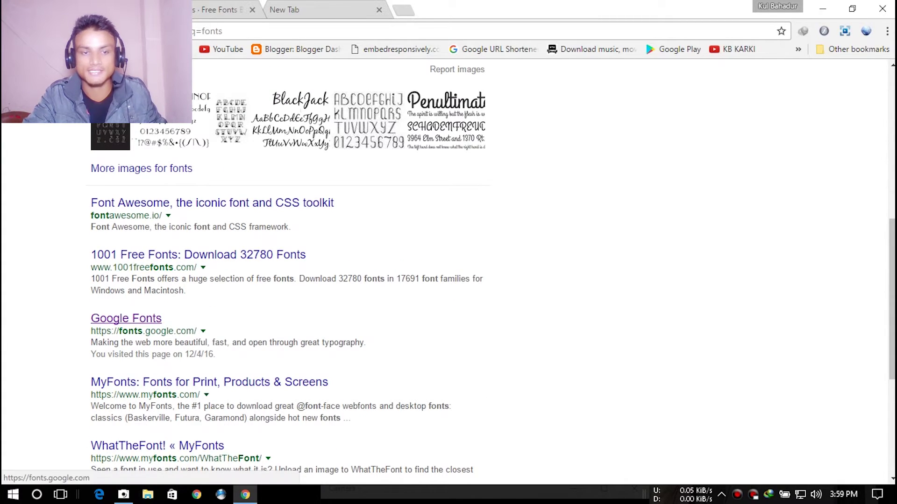
left_click(314, 9)
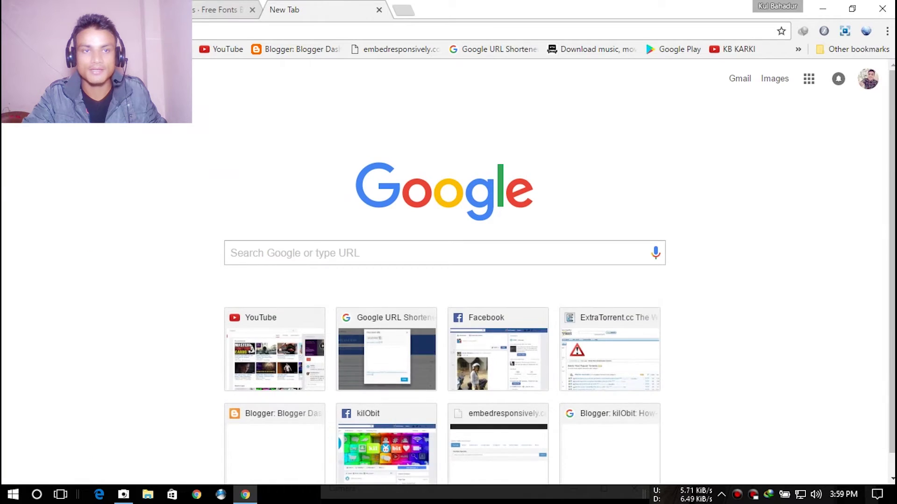
key("ctrl+shift+Tab")
key("alt+Left")
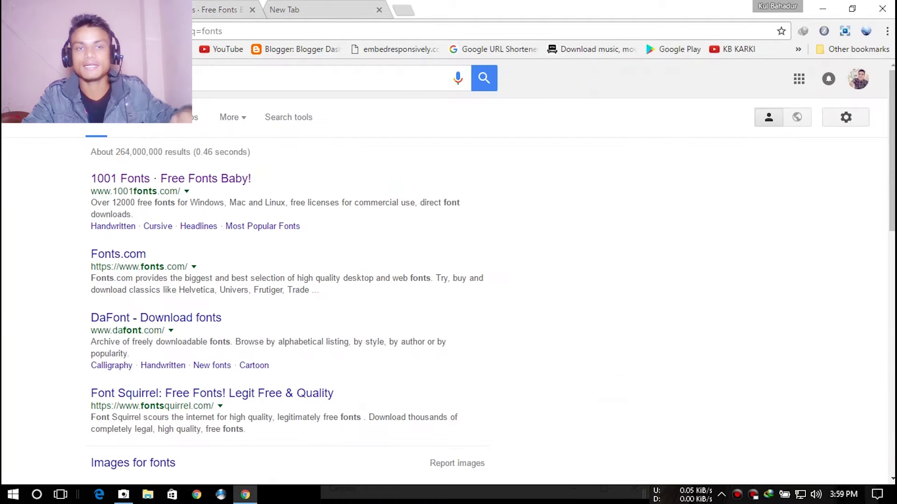
Step: Scan the search results and open the Google Fonts site
scroll(448, 273, "down", 7)
scroll(448, 273, "up", 3)
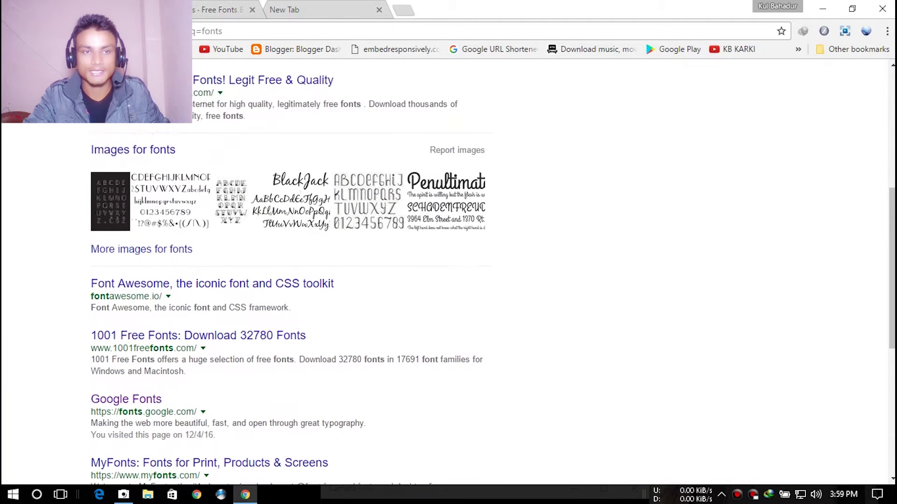
scroll(448, 274, "up", 3)
scroll(449, 274, "down", 10)
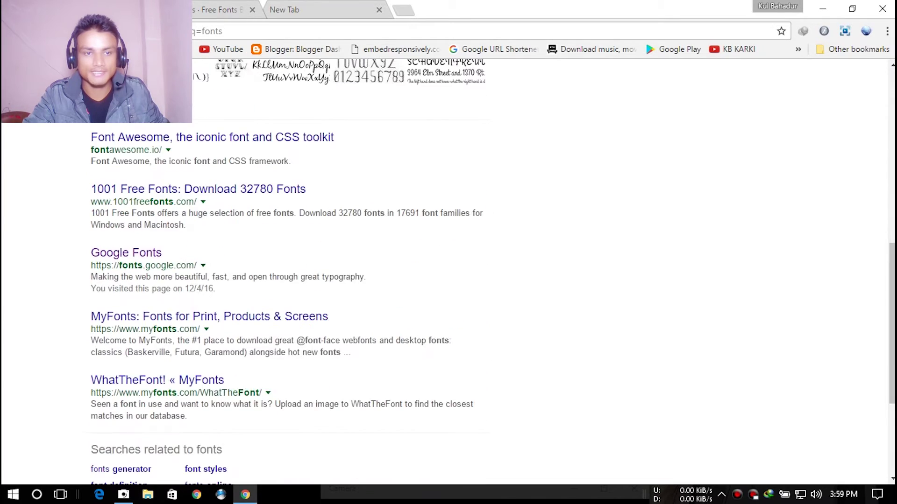
scroll(448, 273, "up", 3)
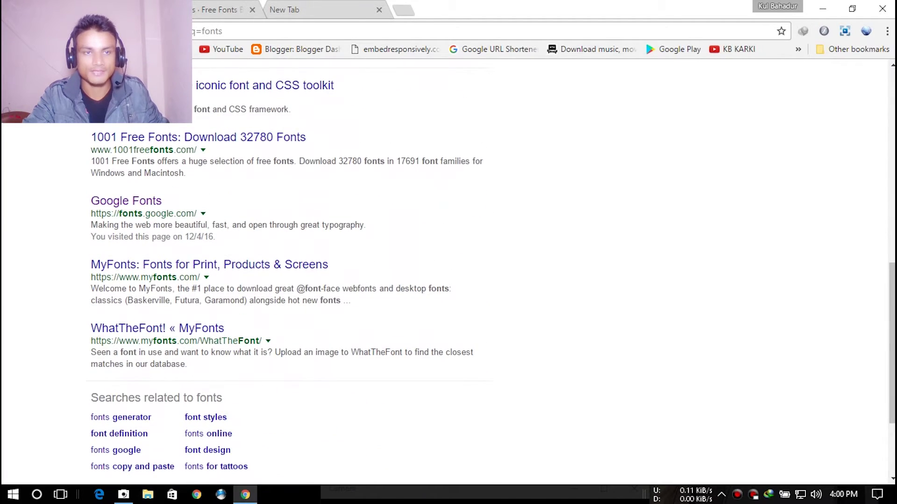
scroll(448, 273, "up", 3)
scroll(449, 273, "down", 3)
left_click(139, 200)
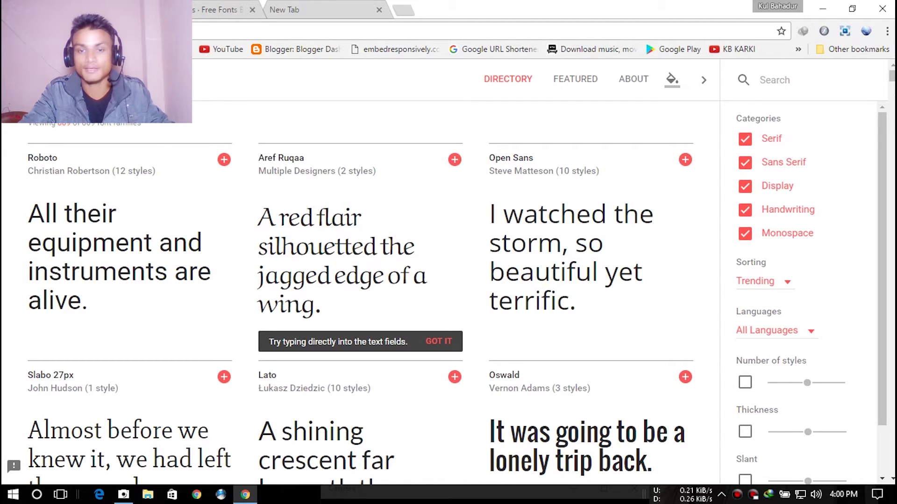
Step: Start a family search in the Google Fonts sidebar search box
left_click(770, 80)
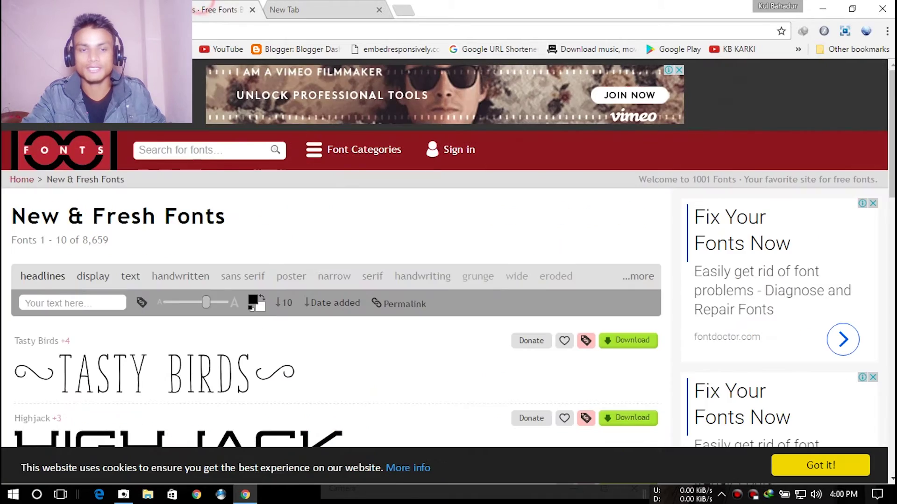
Step: Browse the 1001 Fonts New & Fresh Fonts list, starting from Tasty Birds
scroll(327, 257, "down", 9)
scroll(327, 257, "down", 5)
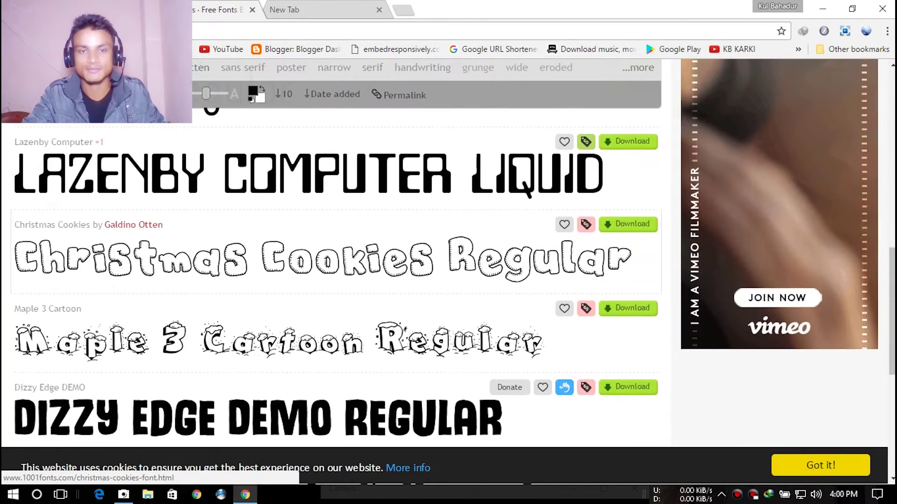
scroll(327, 257, "up", 14)
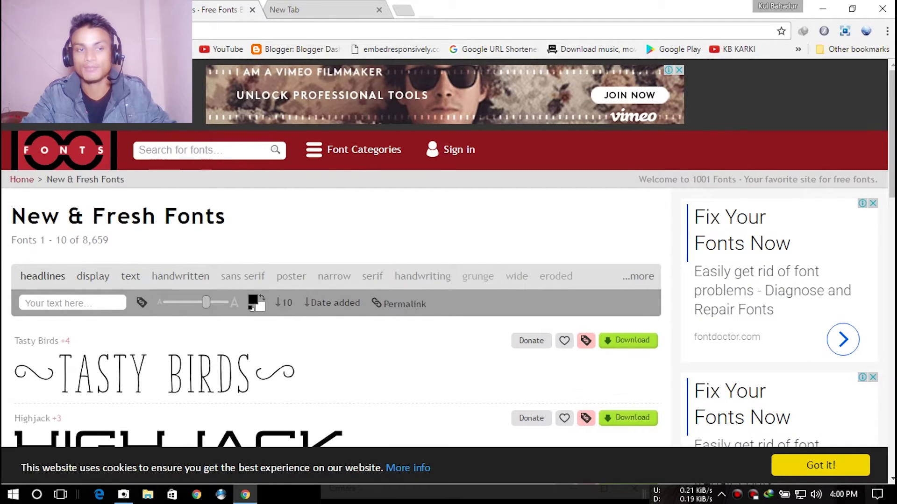
scroll(327, 257, "down", 4)
scroll(328, 258, "up", 4)
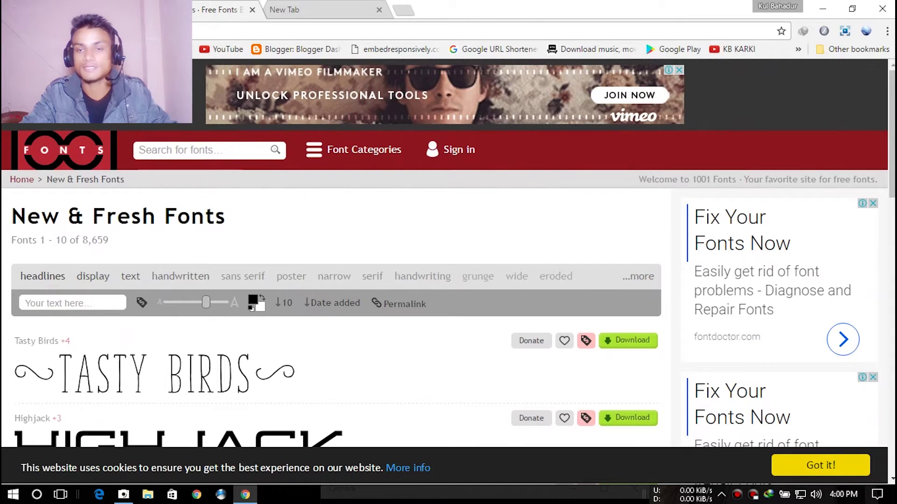
scroll(327, 257, "down", 5)
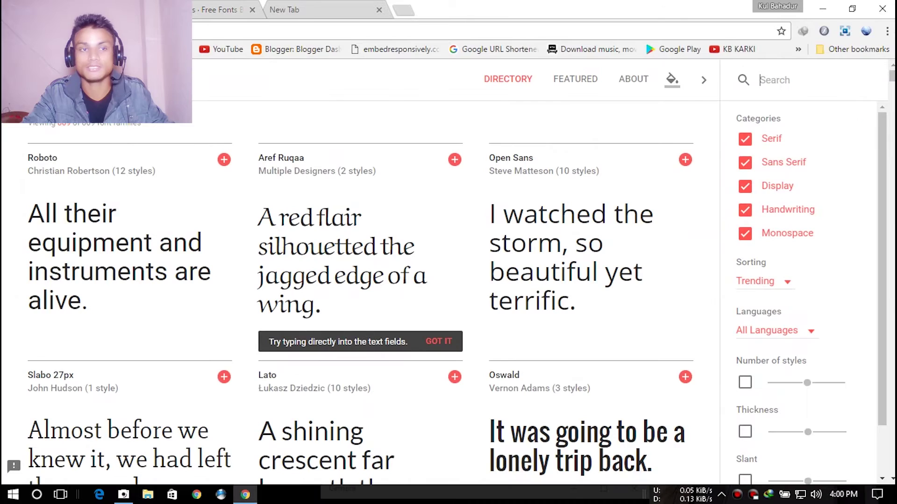
mouse_move(360, 243)
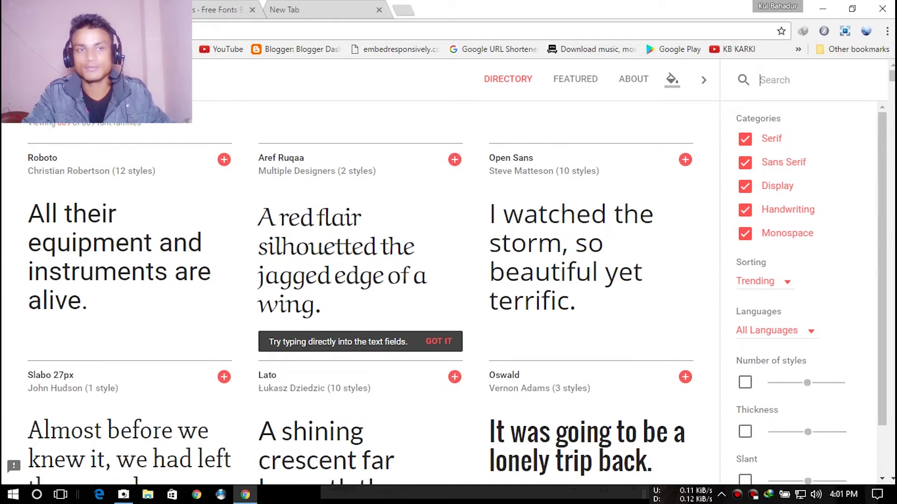
Step: Bring the Bungee card by David Jonathan Ross into view, between Raleway and PT Sans
scroll(359, 210, "down", 7)
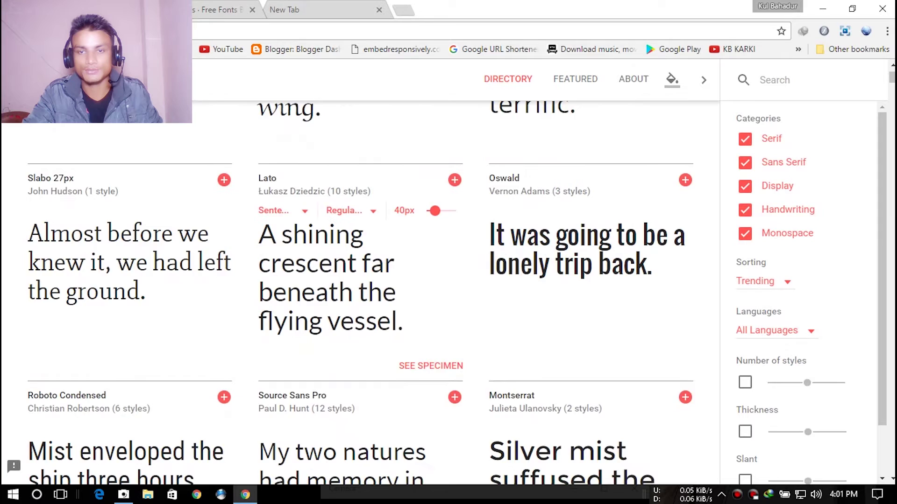
scroll(359, 280, "down", 10)
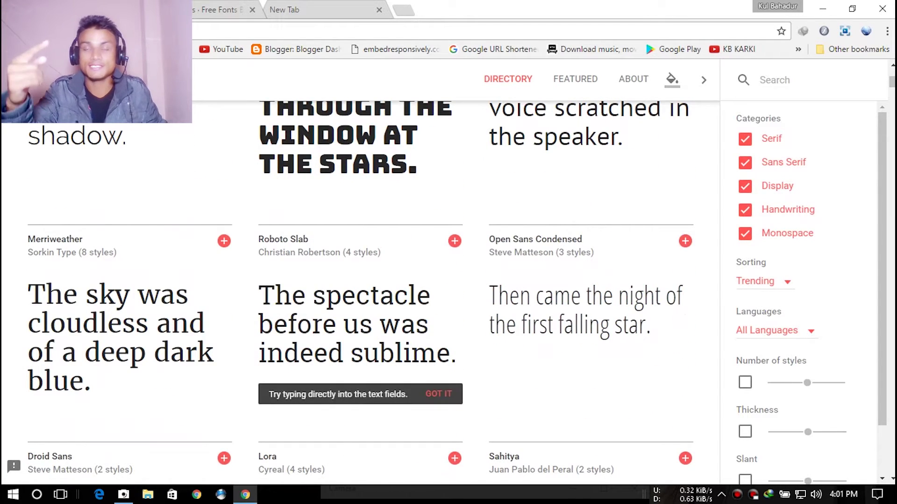
left_click(775, 80)
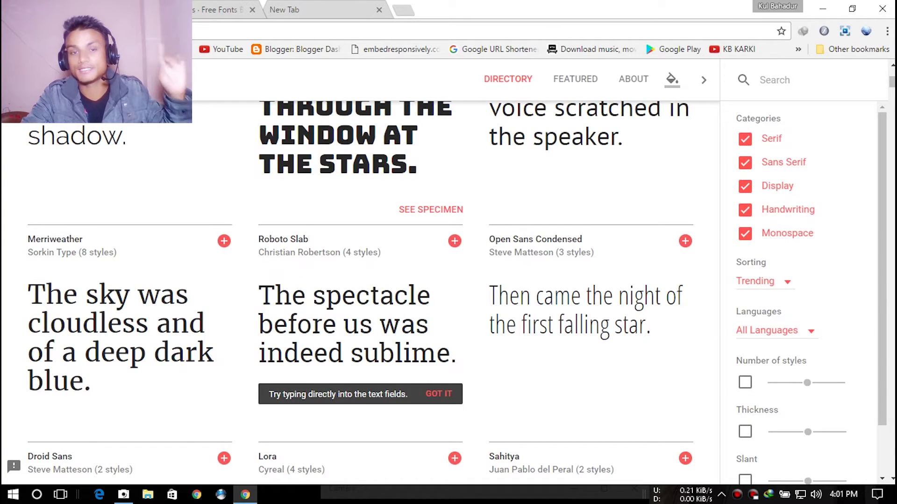
scroll(360, 281, "up", 4)
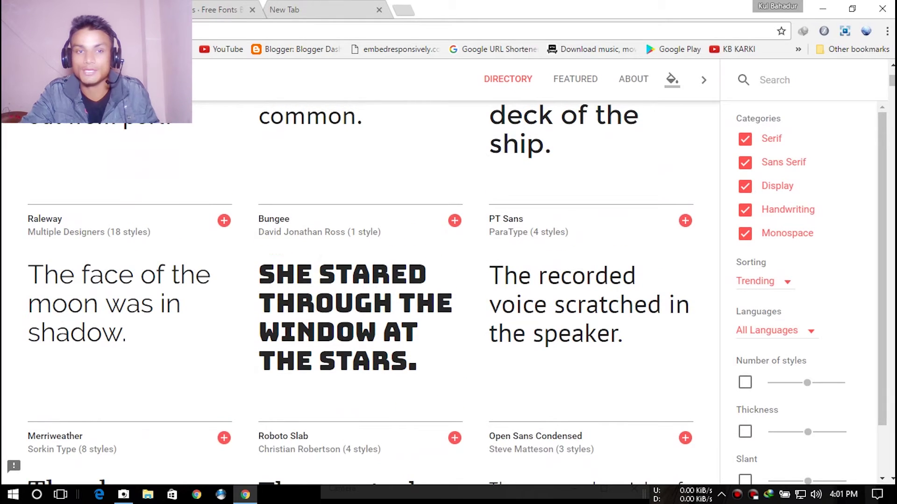
scroll(359, 281, "up", 4)
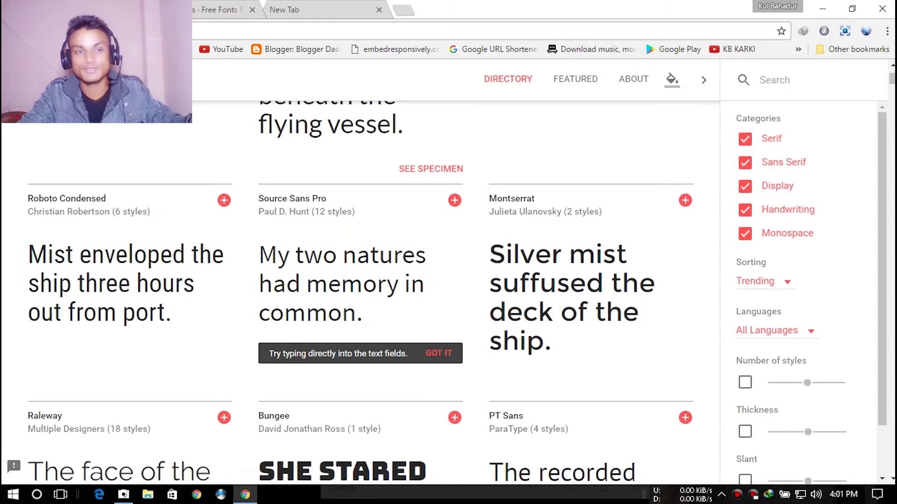
scroll(360, 327, "up", 2)
scroll(359, 327, "up", 2)
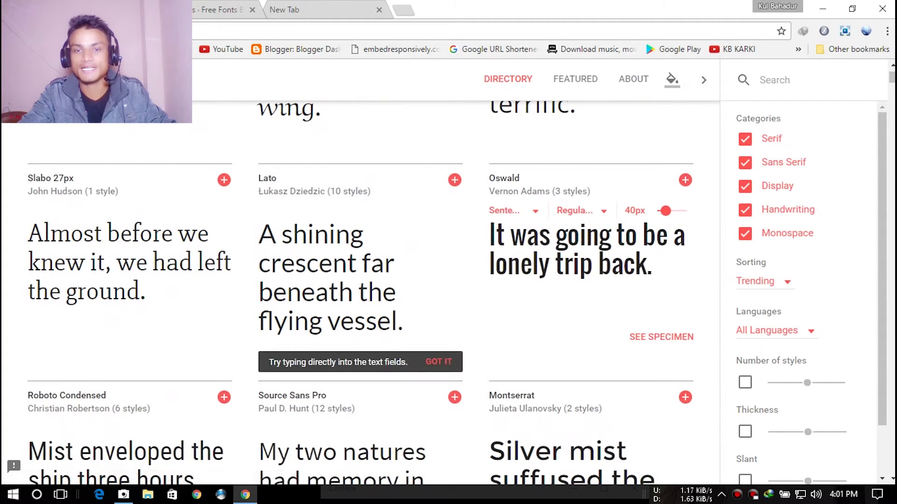
scroll(589, 304, "down", 7)
scroll(360, 328, "down", 4)
scroll(359, 327, "up", 3)
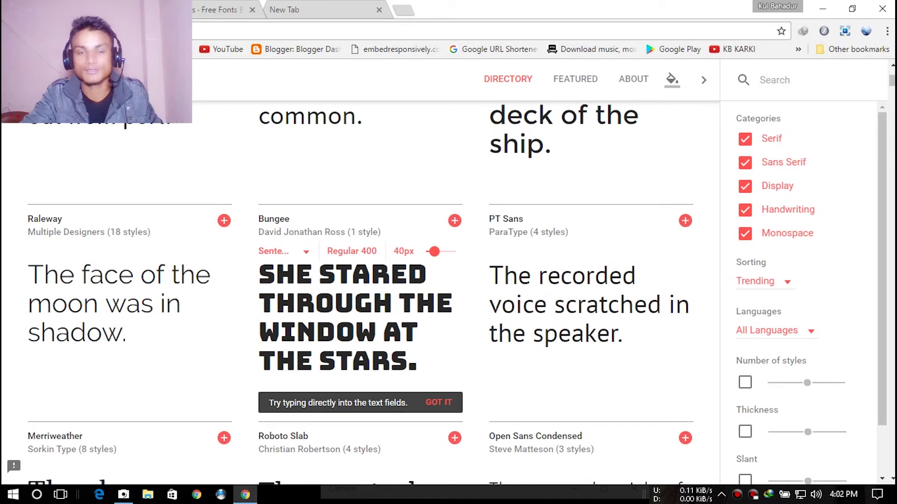
Step: Add Bungee to the selection and view its embed link and 'Bungee', cursive CSS rule
left_click(455, 221)
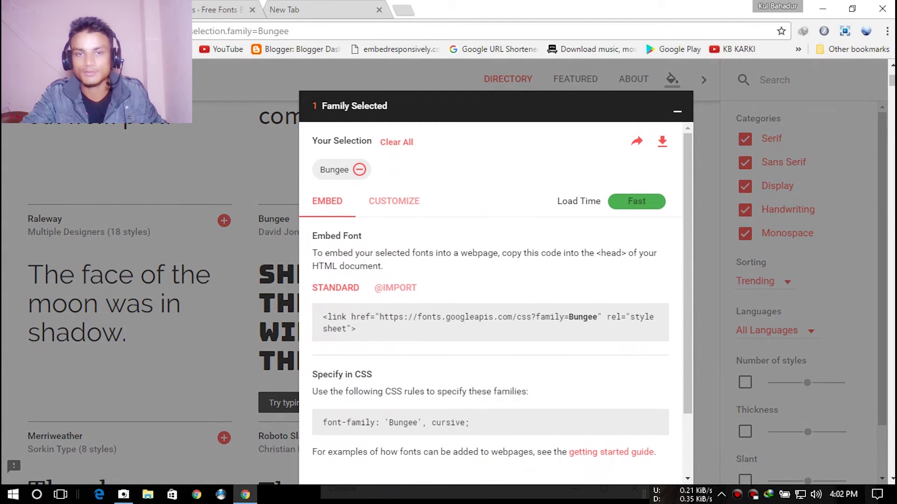
scroll(490, 304, "down", 3)
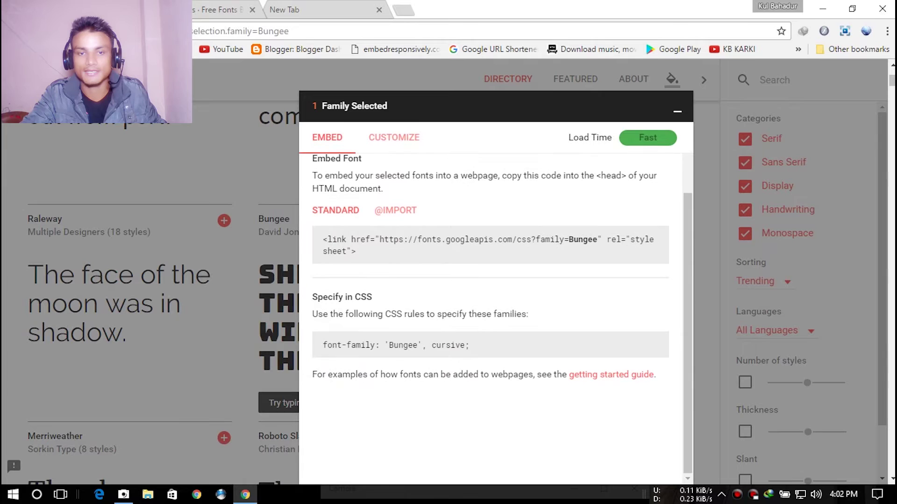
scroll(491, 304, "up", 3)
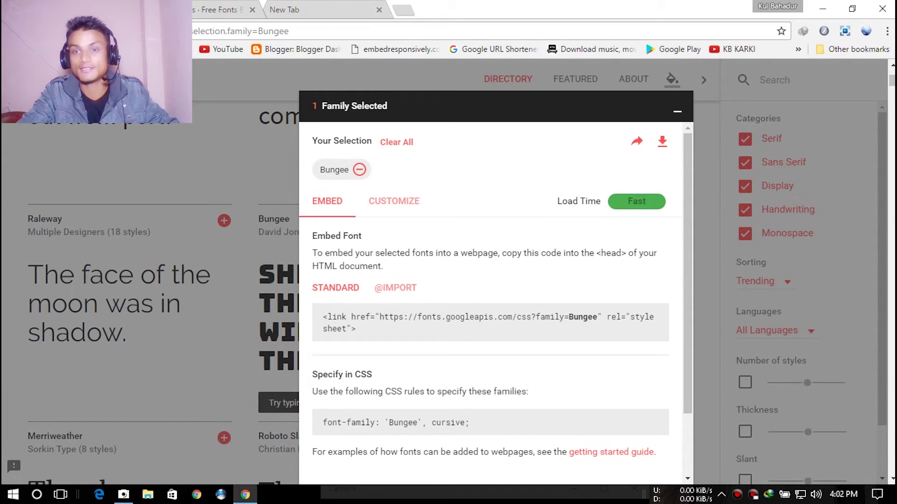
Step: Download the Bungee family as Bungee.zip (57.20 KB) with Internet Download Manager
left_click(662, 141)
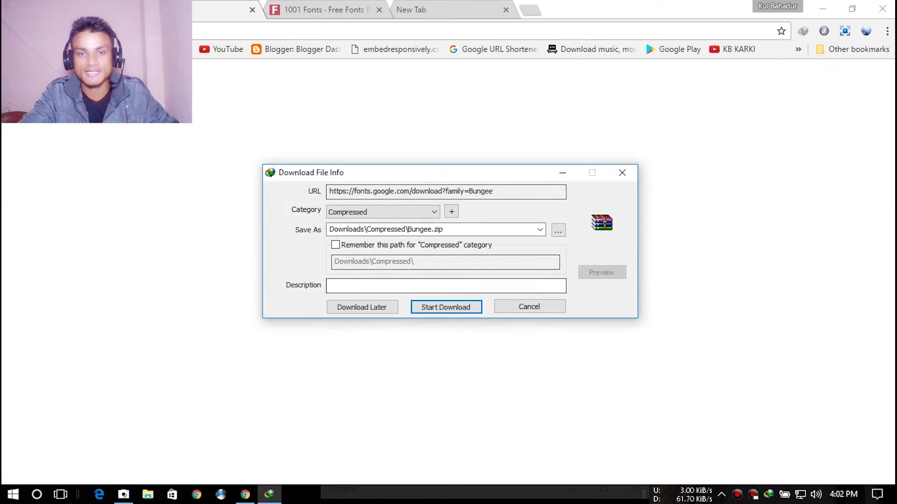
left_click(451, 307)
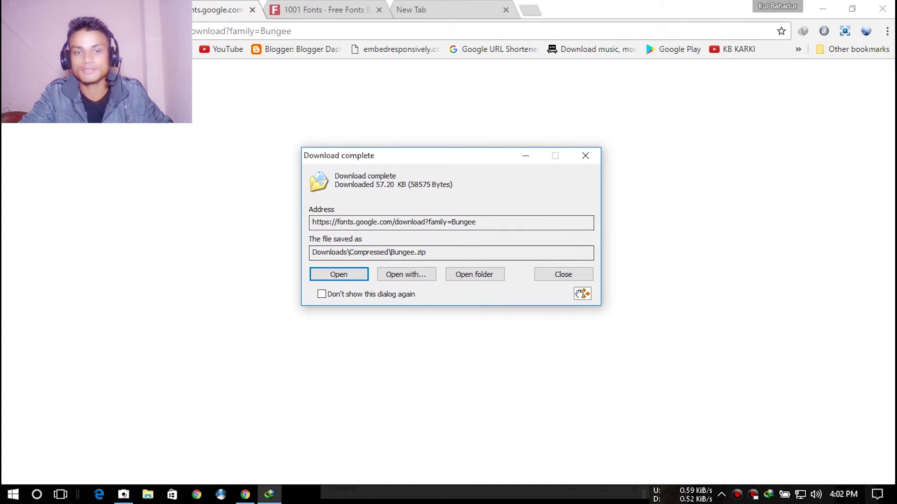
Step: Install Bungee-Regular.ttf from Bungee.zip, replacing the existing Bungee font, and close the preview
left_click(346, 274)
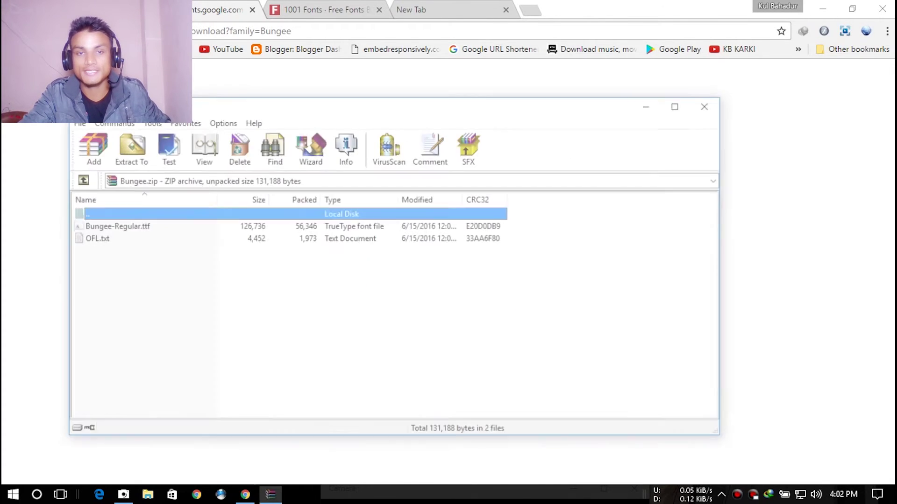
left_click(155, 226)
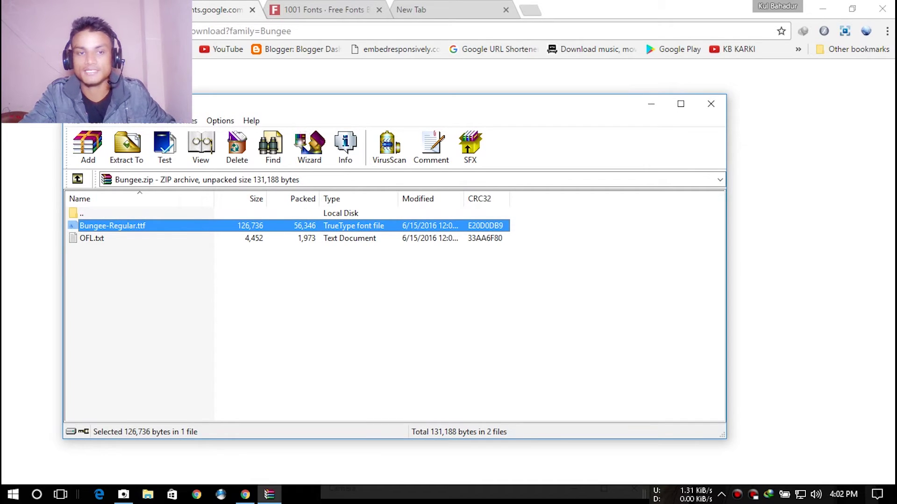
double_click(215, 226)
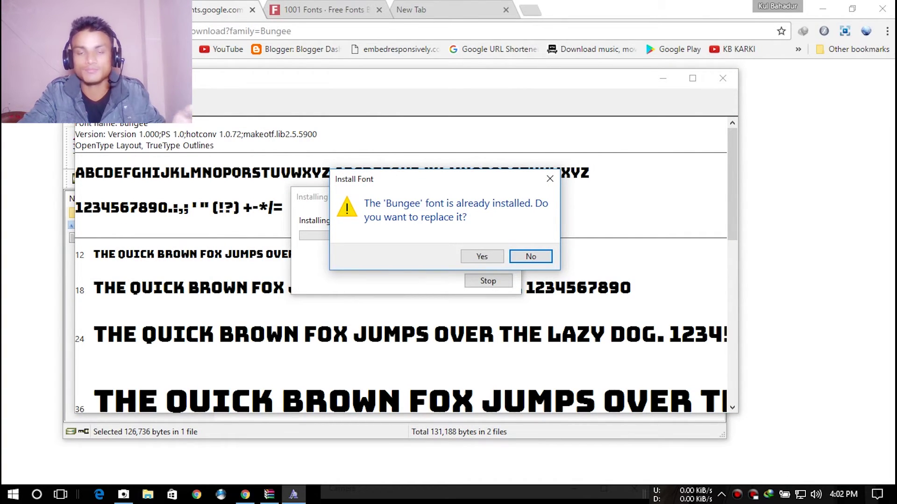
left_click(481, 256)
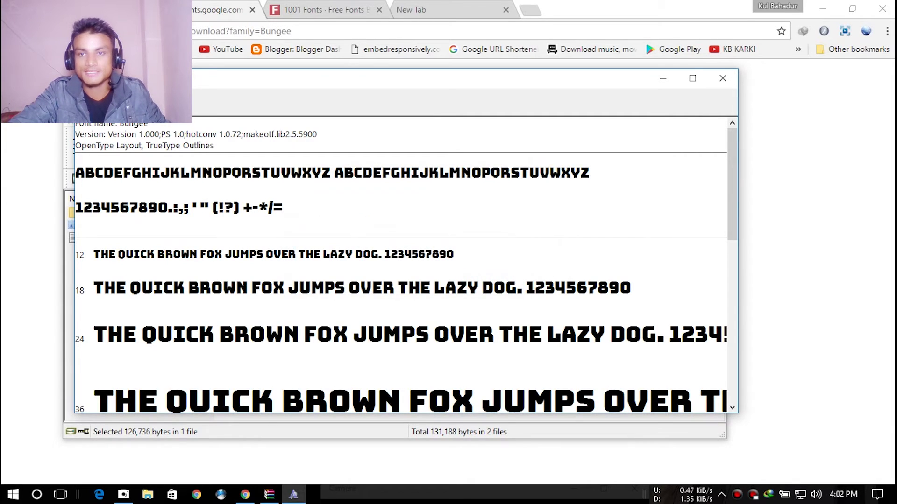
left_click(722, 78)
Step: Close the Bungee.zip archive and download tab, and deselect Bungee
left_click(710, 104)
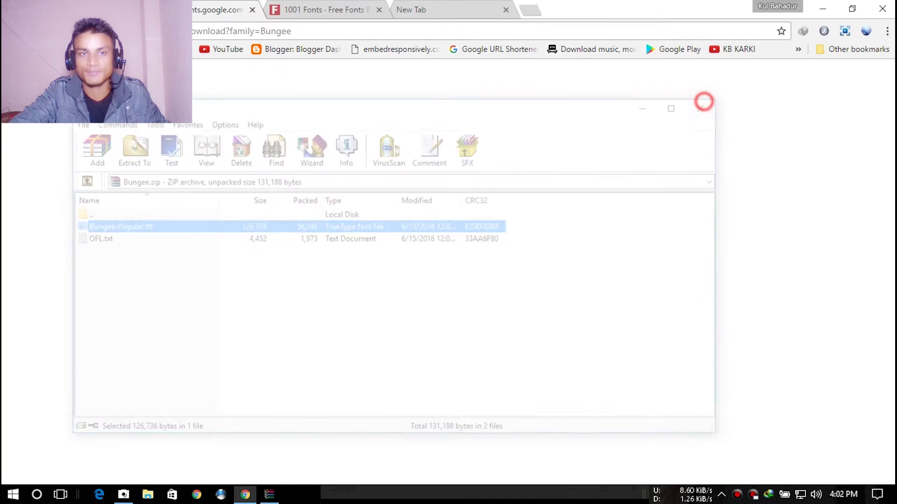
left_click(253, 10)
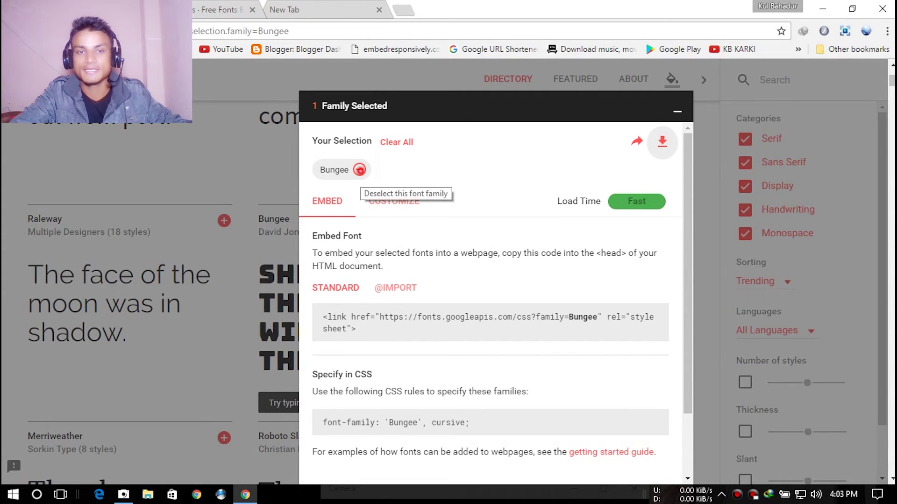
left_click(360, 170)
Step: Select Droid Serif, Reem Kufi and Titillium Web together
scroll(359, 280, "down", 5)
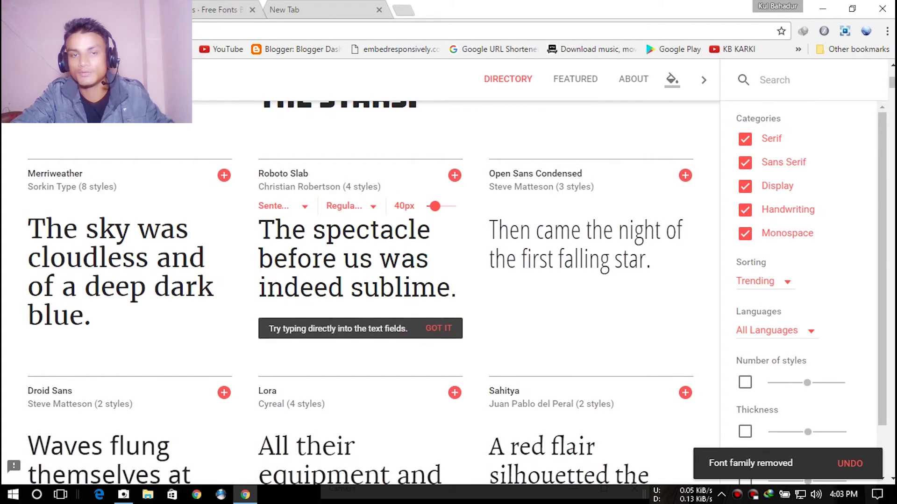
scroll(589, 280, "down", 10)
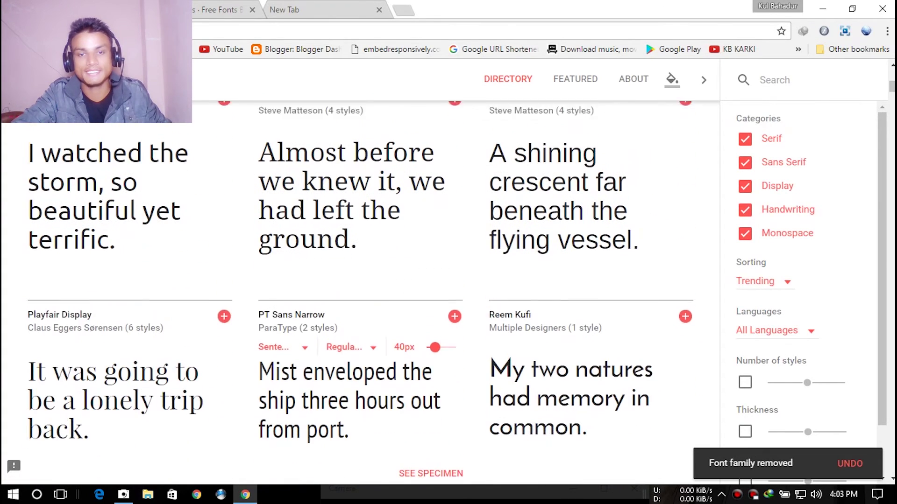
scroll(360, 351, "up", 4)
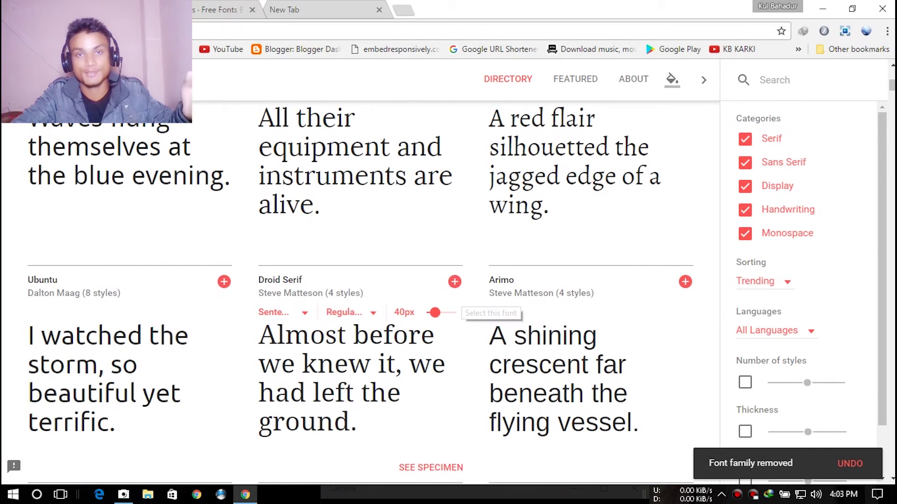
left_click(455, 282)
scroll(685, 303, "down", 4)
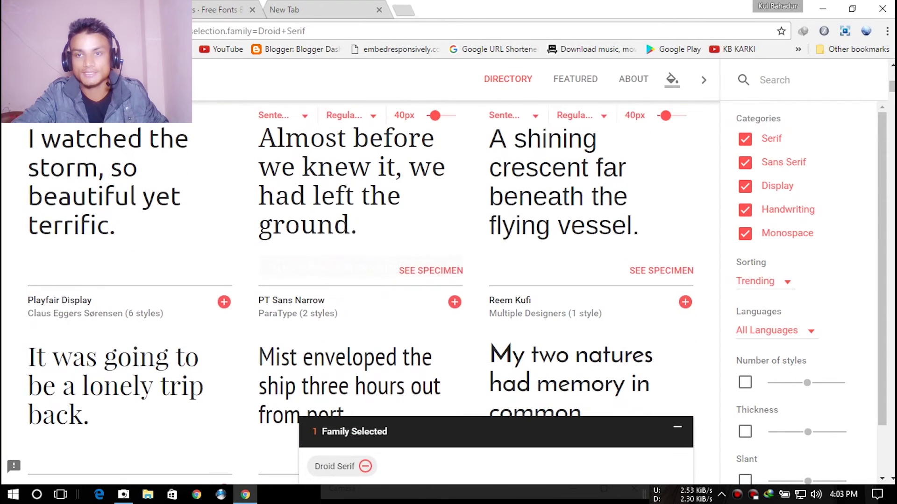
left_click(686, 301)
scroll(686, 304, "down", 4)
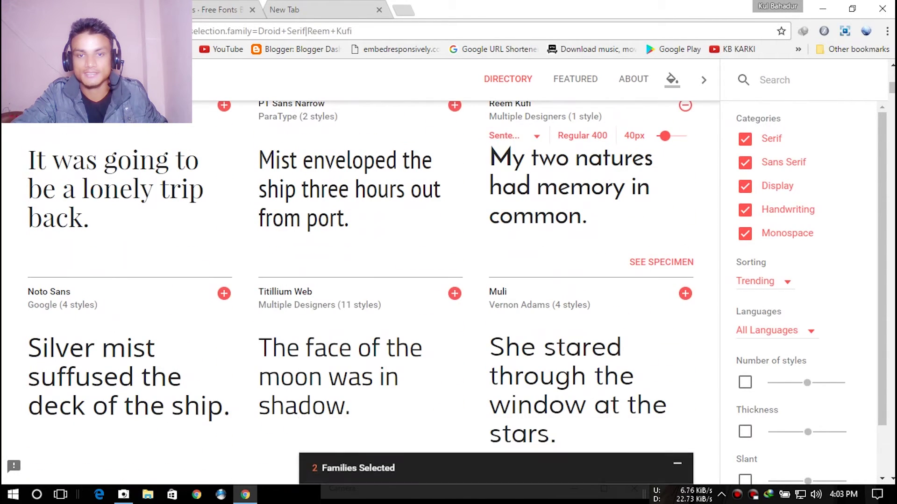
left_click(455, 294)
Step: View the embed code for the three families, then remove Droid Serif and Reem Kufi
left_click(523, 463)
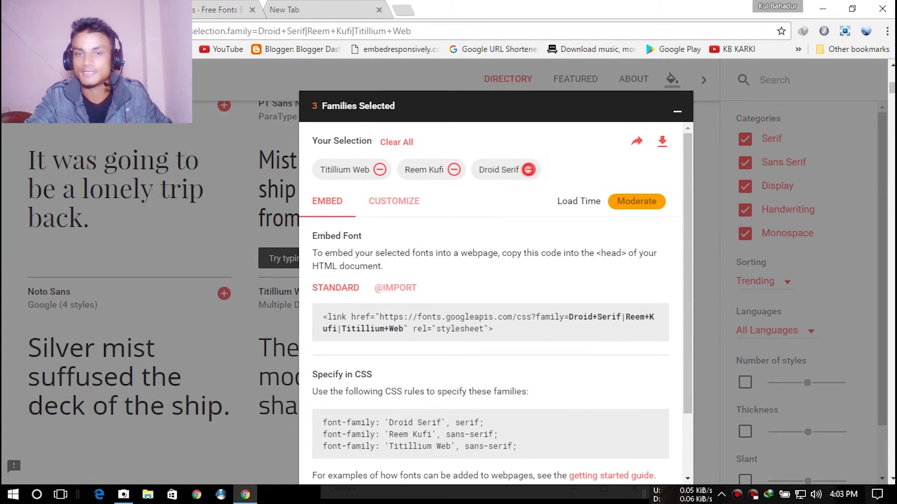
left_click(529, 169)
left_click(455, 170)
left_click(380, 169)
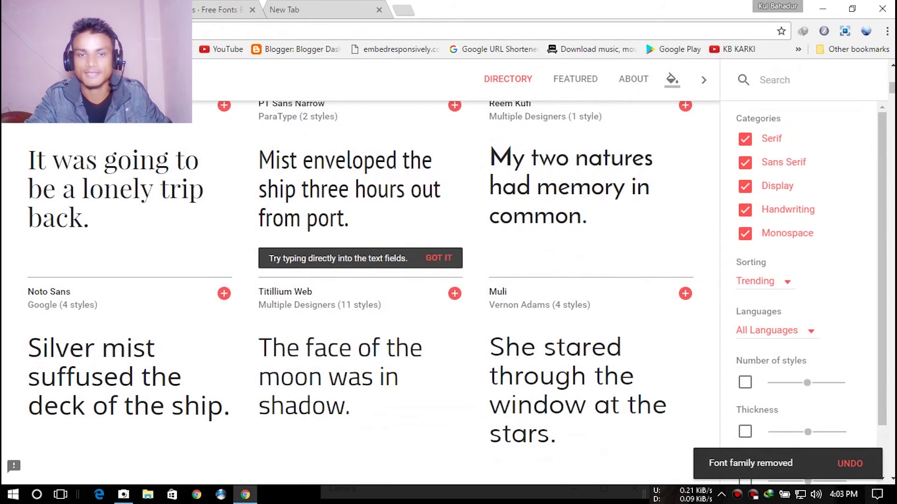
scroll(440, 281, "down", 5)
scroll(359, 289, "up", 13)
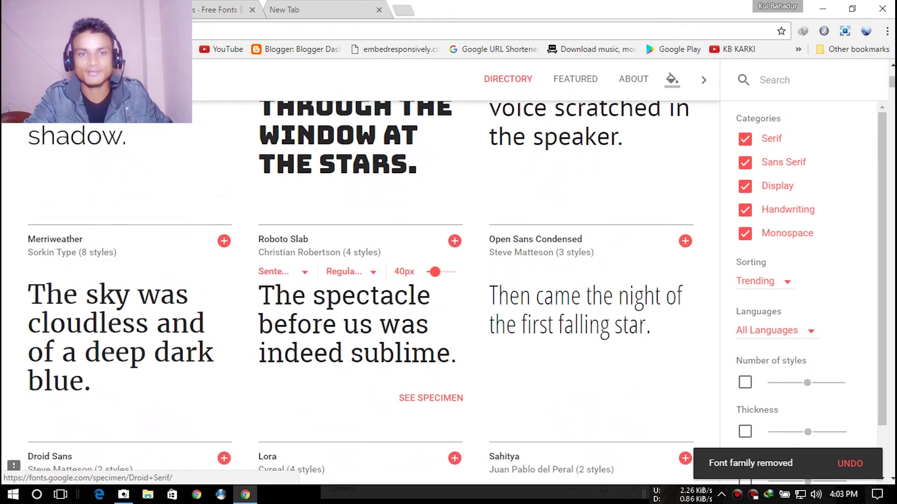
scroll(360, 289, "up", 6)
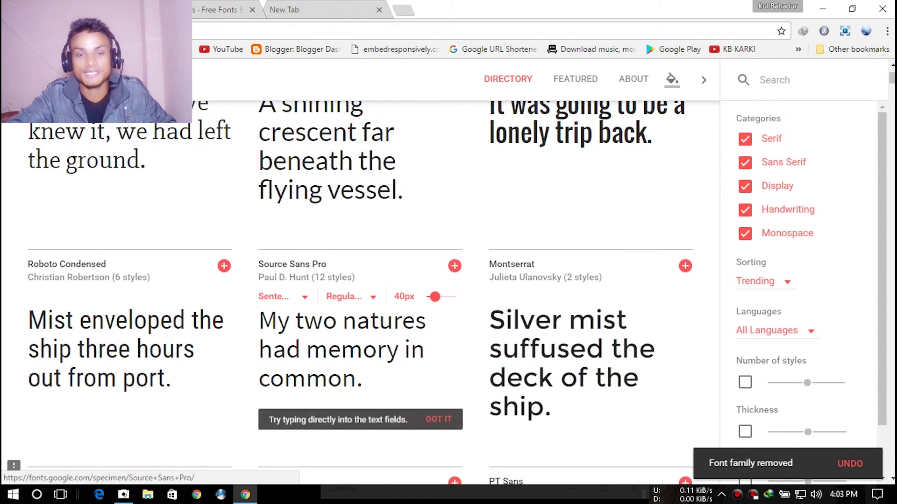
scroll(360, 290, "up", 7)
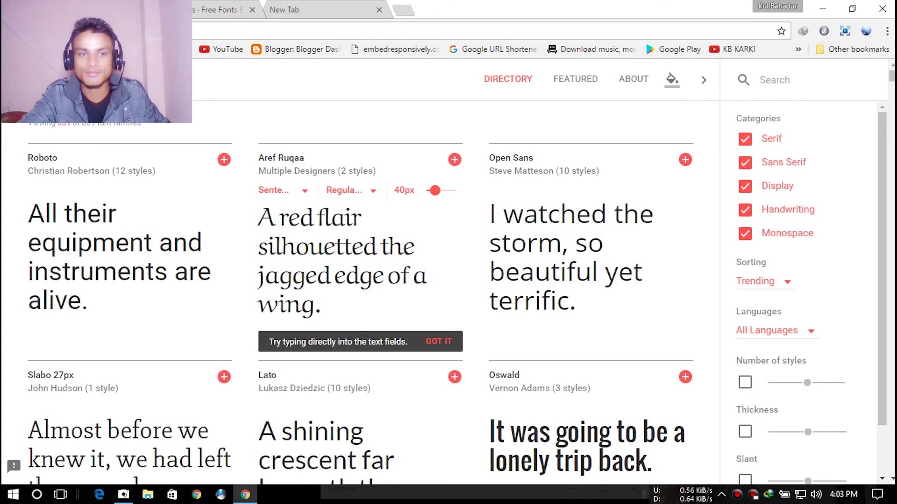
scroll(359, 294, "down", 20)
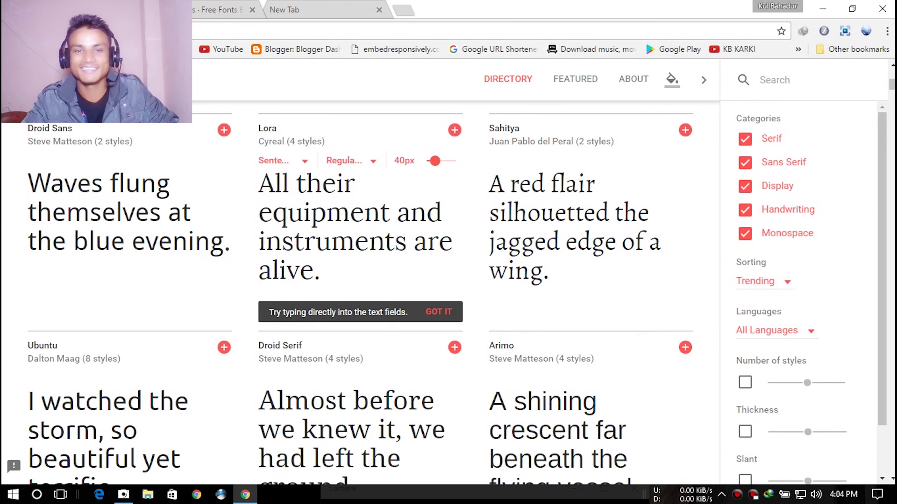
left_click_drag(335, 274, 258, 180)
left_click(260, 184)
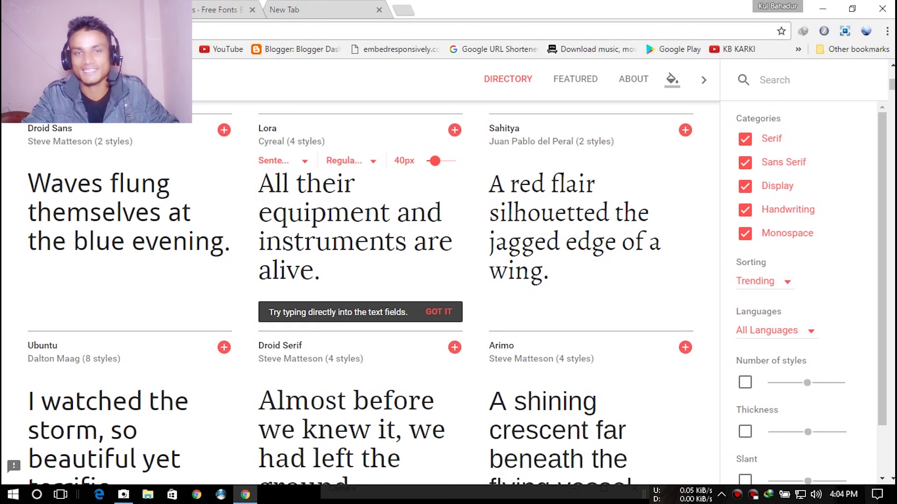
scroll(360, 280, "down", 1)
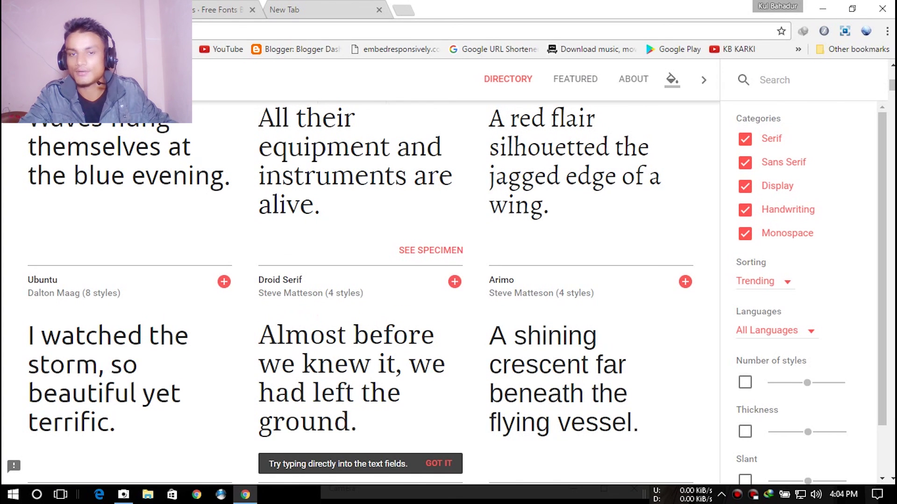
scroll(359, 327, "down", 5)
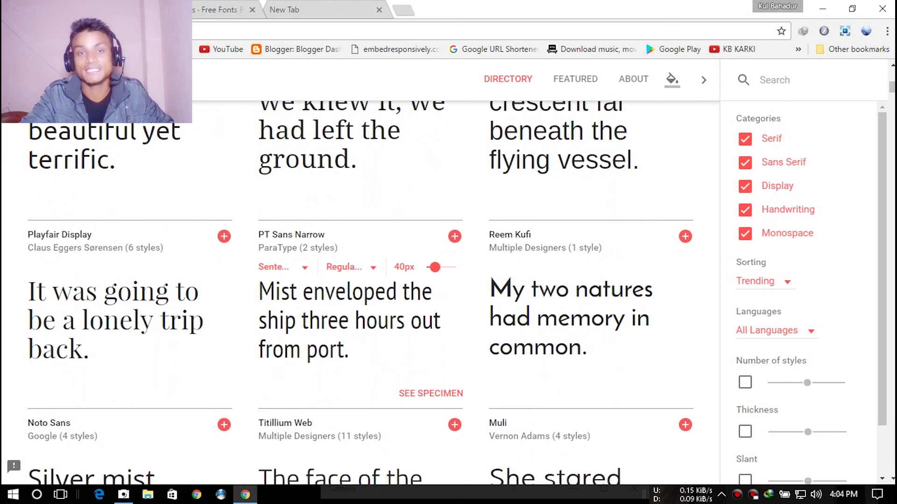